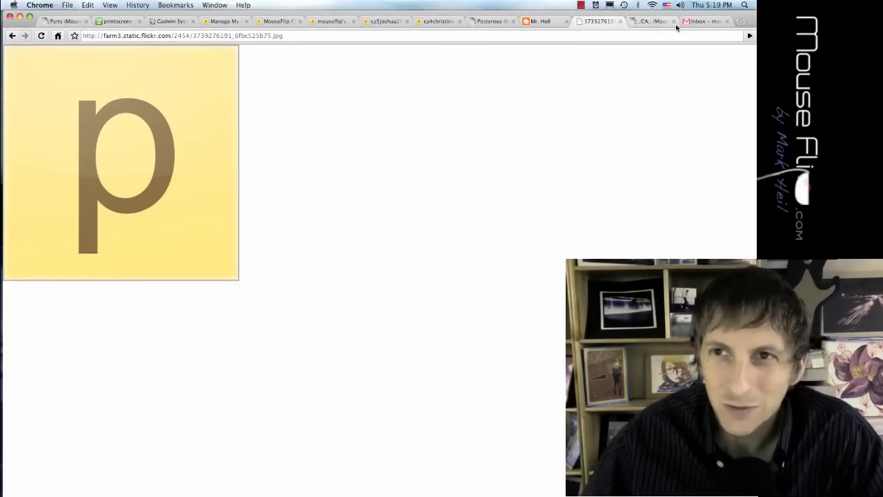
# - Glance at the Google Sites tab, then return to the Flickr tab with the Posterous 'p' logo
pyautogui.click(652, 24)
pyautogui.click(602, 24)
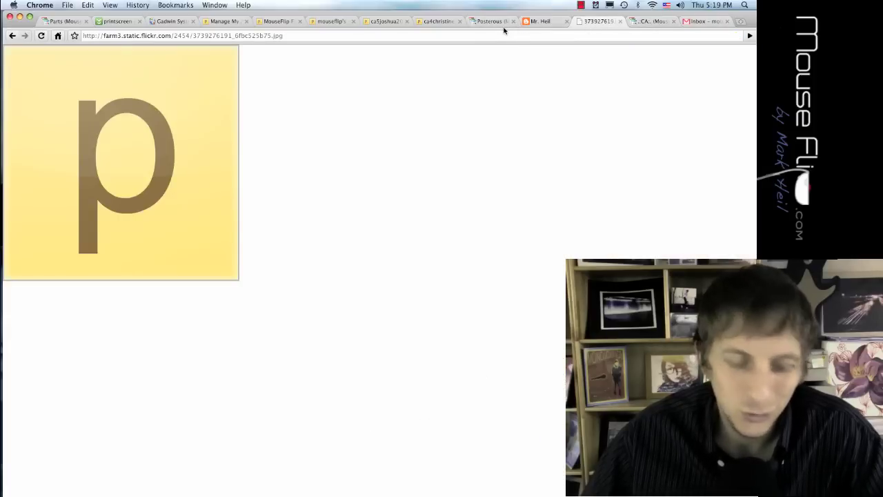
# - Check the Posterous sign-up page in Safari, then come back to Chrome
pyautogui.press('super+Tab')
pyautogui.press('super+Tab')
pyautogui.press('super+Tab')
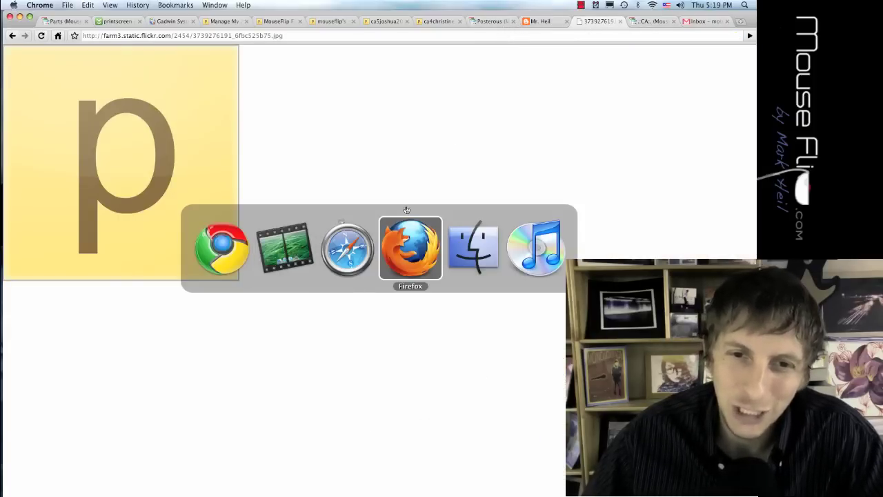
pyautogui.click(369, 241)
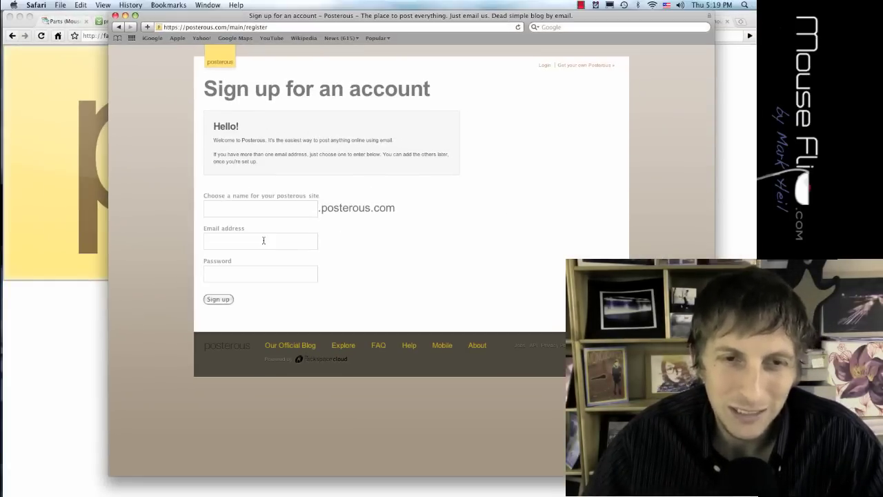
pyautogui.click(82, 353)
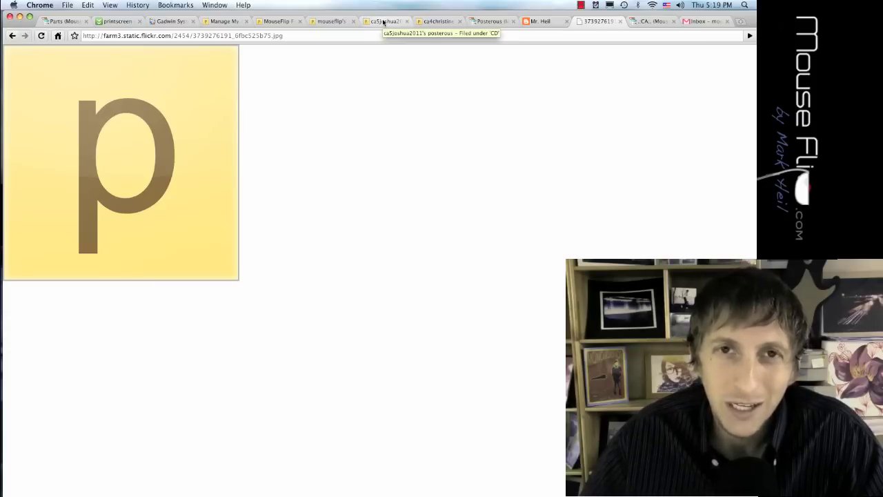
pyautogui.click(426, 21)
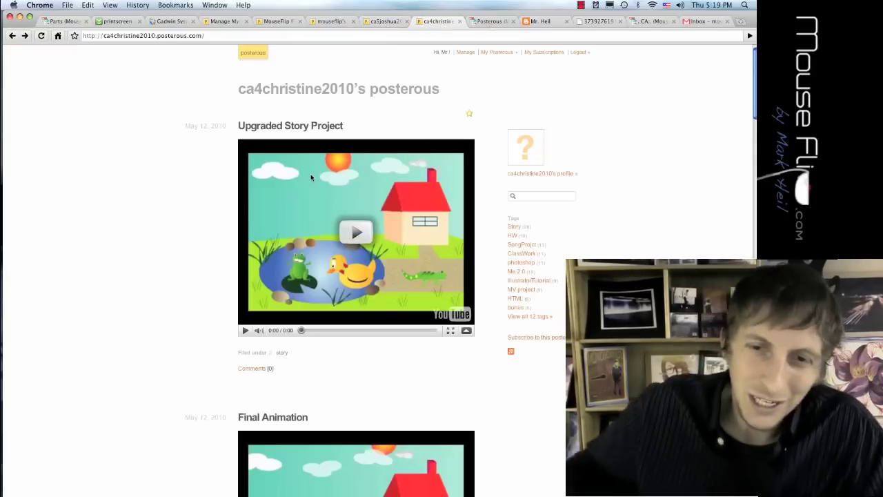
pyautogui.scroll(-6, 331, 235)
pyautogui.scroll(-14, 334, 232)
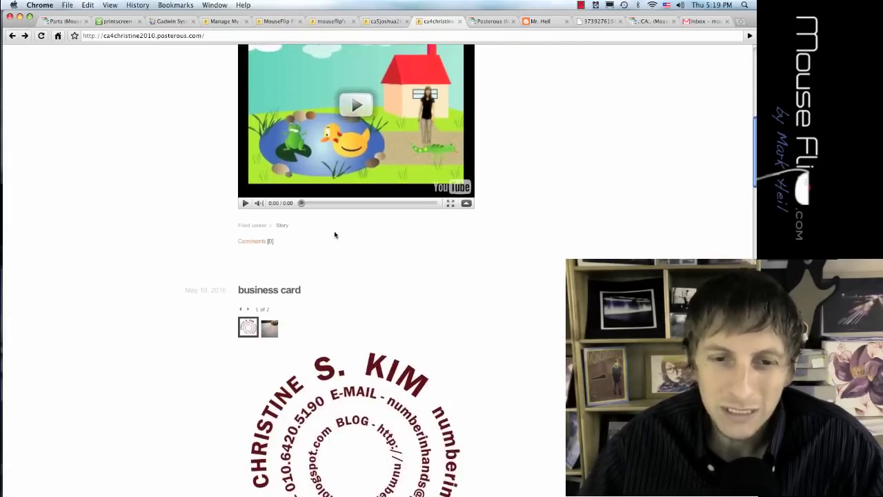
pyautogui.scroll(-16, 334, 235)
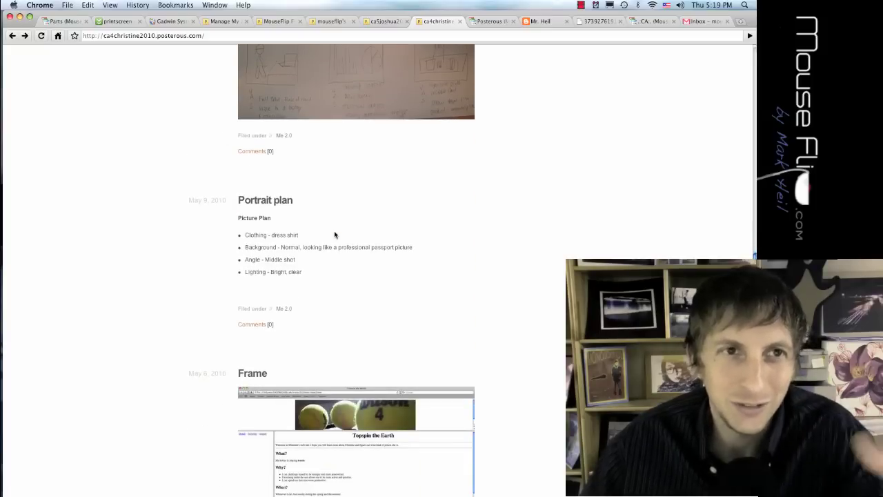
pyautogui.scroll(-7, 334, 234)
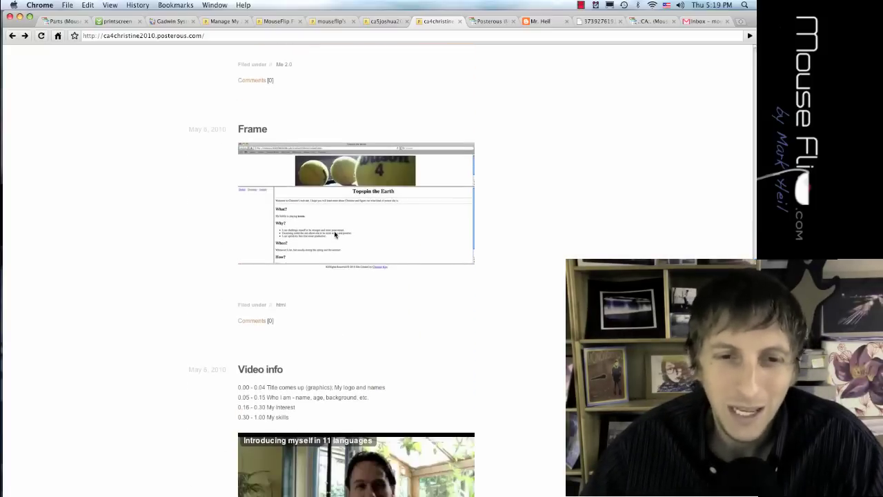
pyautogui.scroll(-16, 334, 235)
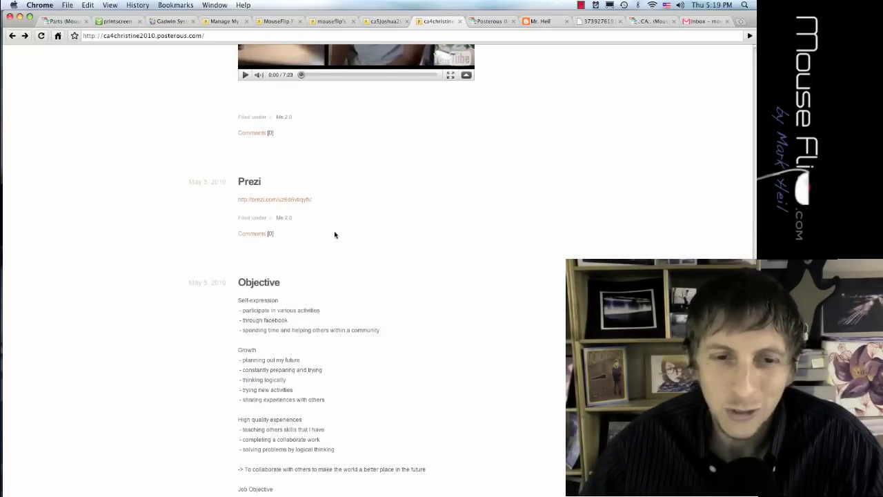
pyautogui.scroll(-4, 334, 235)
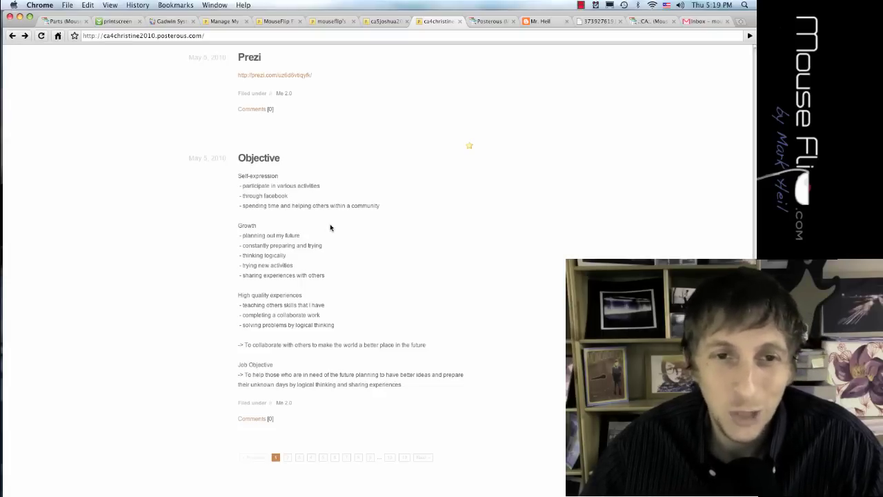
pyautogui.scroll(9, 330, 224)
pyautogui.scroll(14, 330, 224)
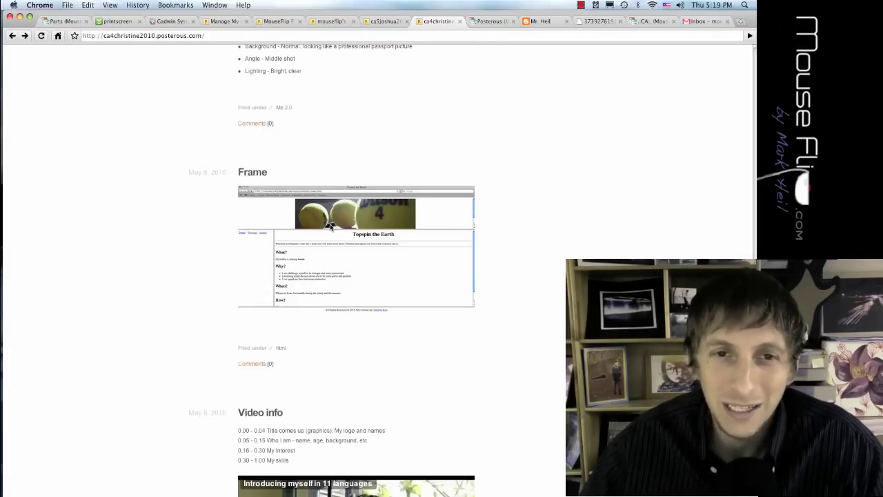
# - Start a blank Compose Mail form from the Gmail inbox
pyautogui.click(700, 22)
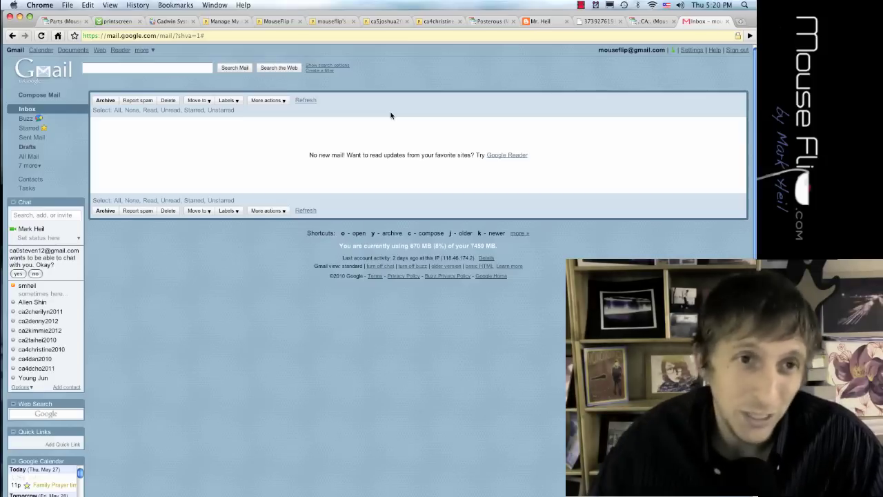
pyautogui.click(32, 94)
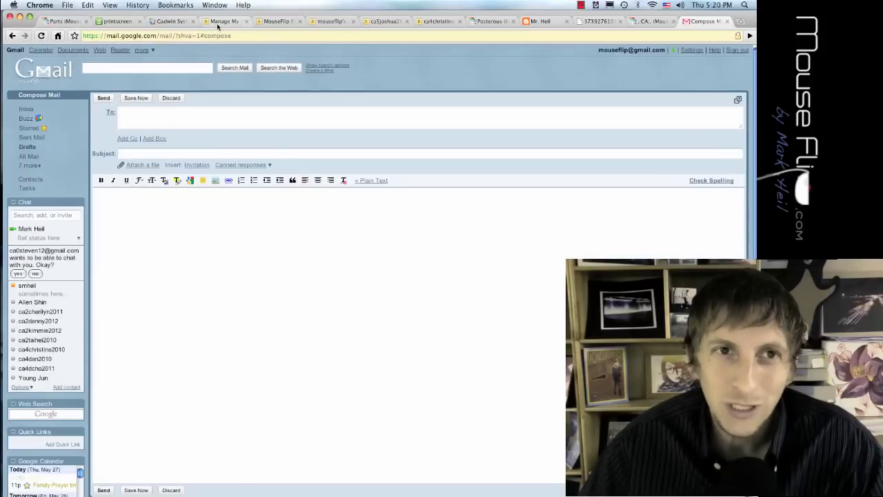
# - Show Posterous Autopost's Add a service list with Statusphere, Blogs and Media options
pyautogui.click(220, 22)
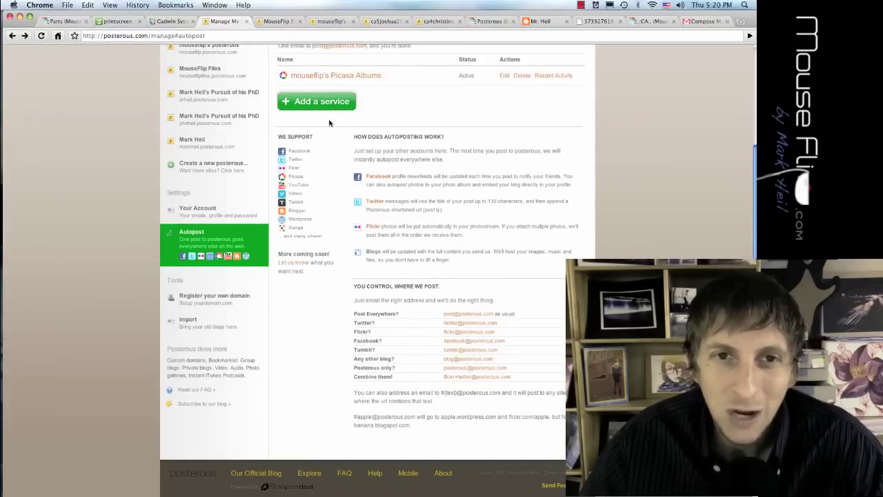
pyautogui.click(324, 105)
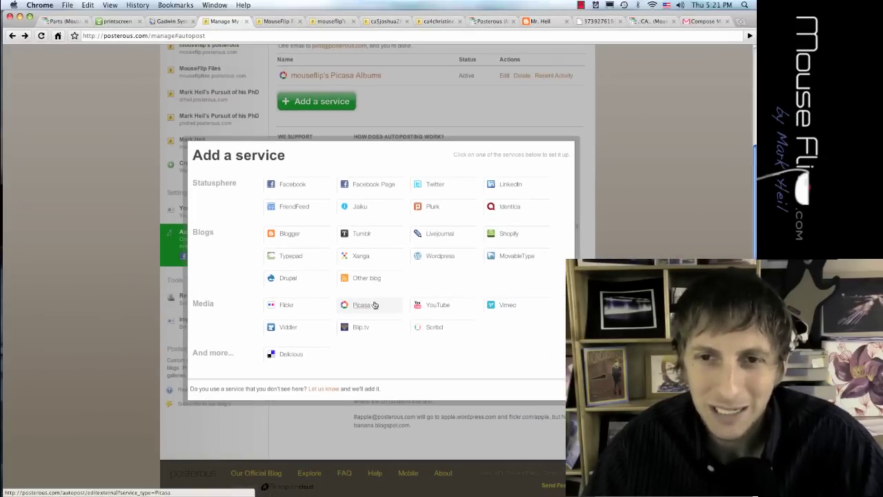
pyautogui.press('Escape')
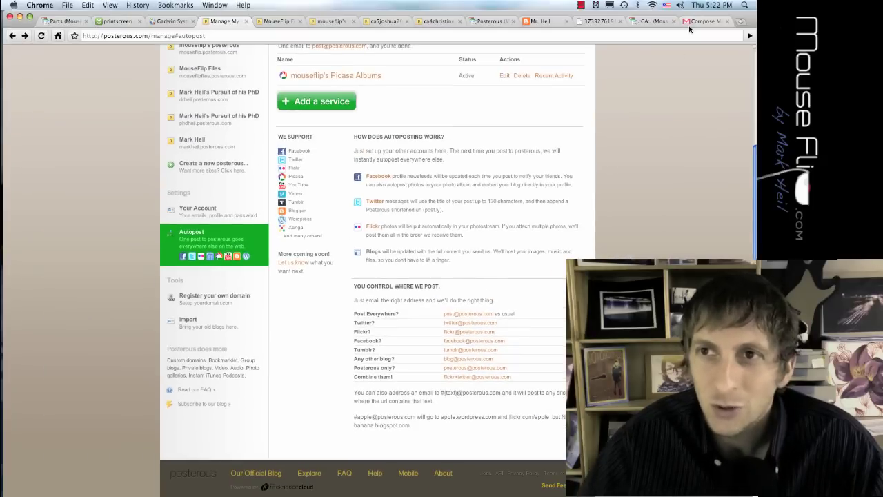
pyautogui.click(690, 22)
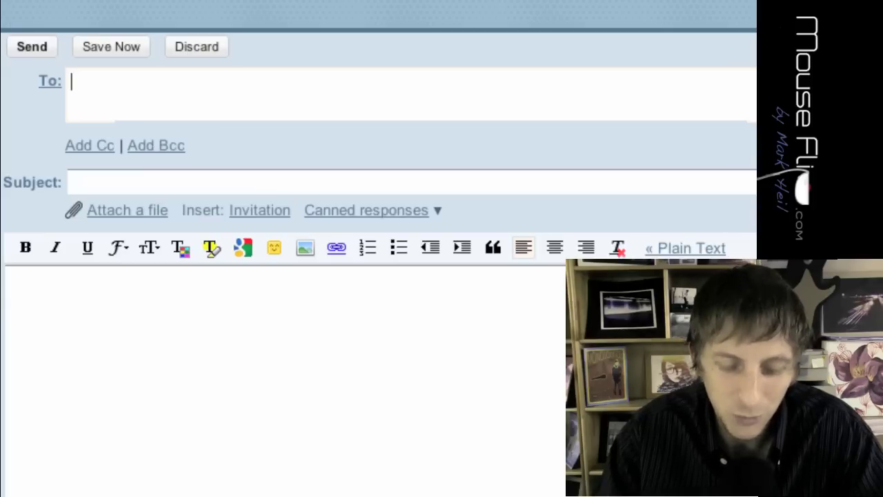
pyautogui.press('Tab')
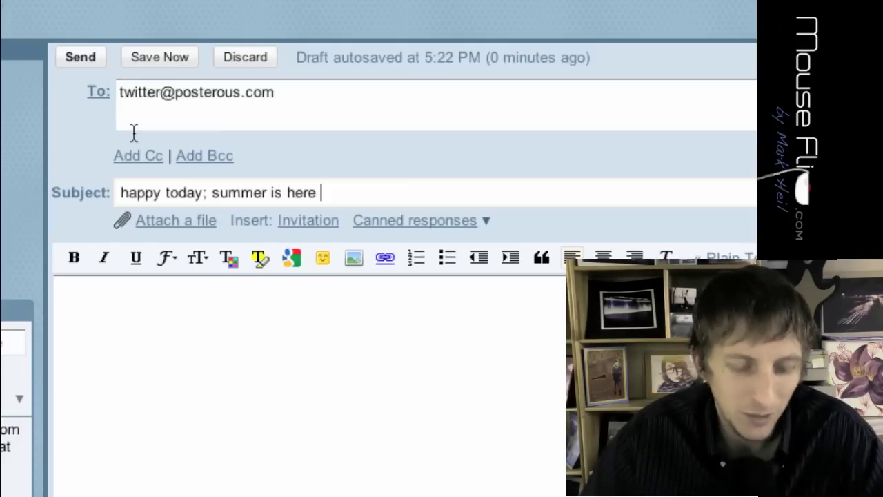
pyautogui.write('((')
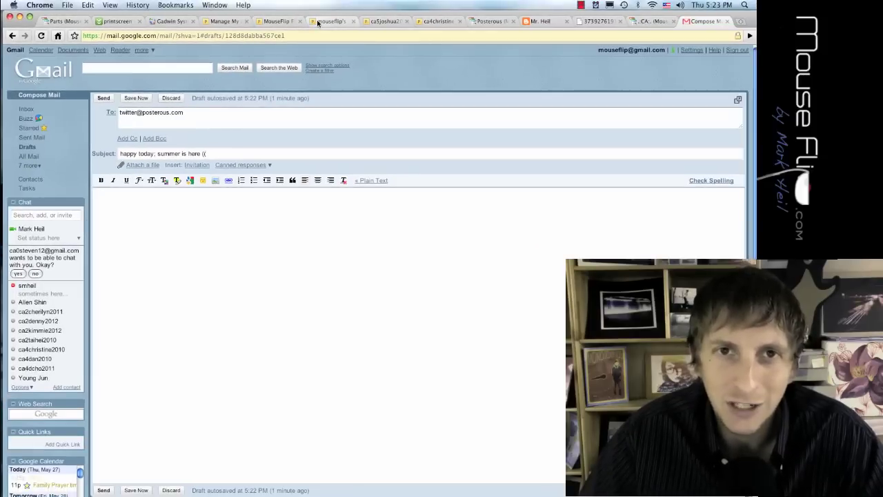
pyautogui.click(325, 21)
pyautogui.click(390, 22)
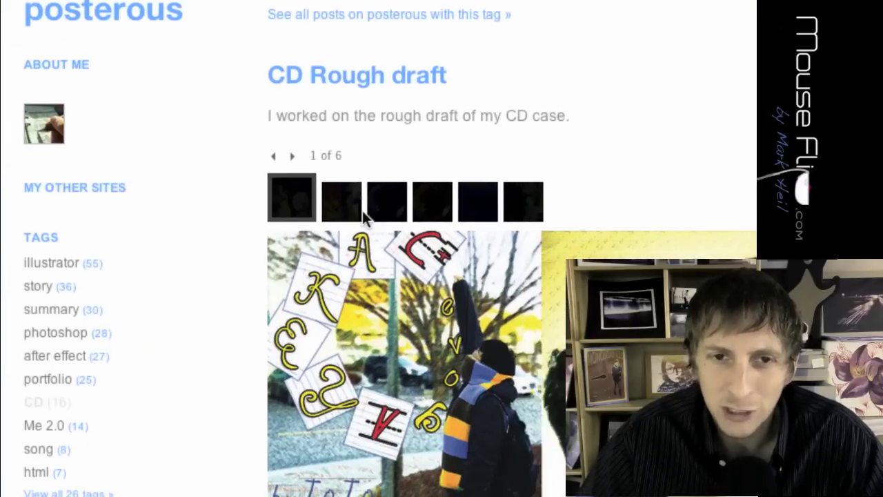
pyautogui.click(376, 211)
pyautogui.click(431, 217)
pyautogui.scroll(-6, 372, 217)
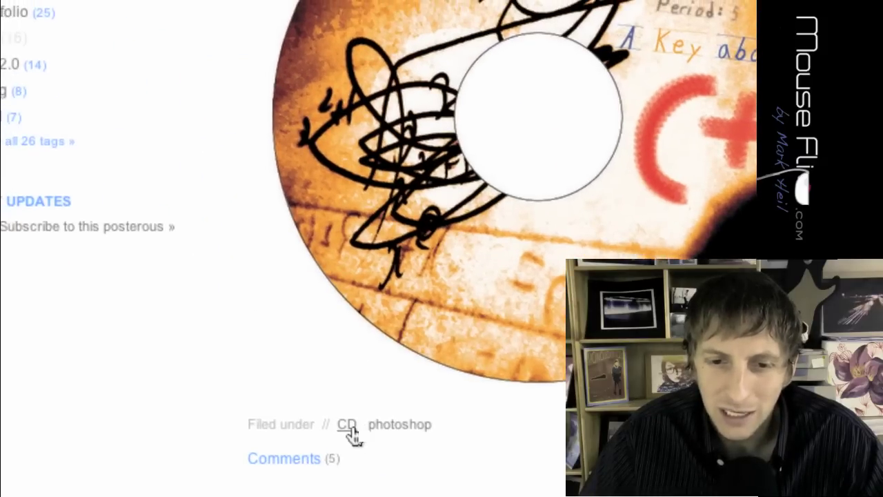
pyautogui.scroll(-5, 354, 431)
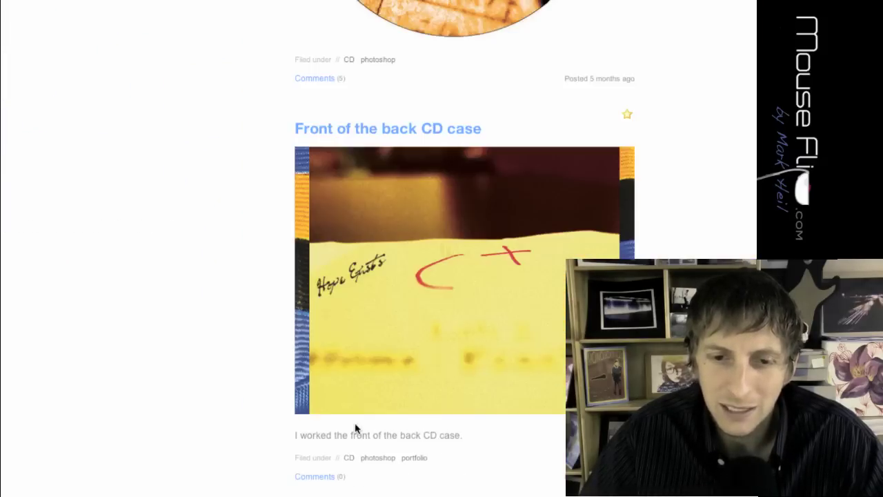
pyautogui.moveTo(363, 398)
pyautogui.scroll(5, 377, 301)
pyautogui.scroll(-12, 385, 209)
pyautogui.scroll(-15, 385, 207)
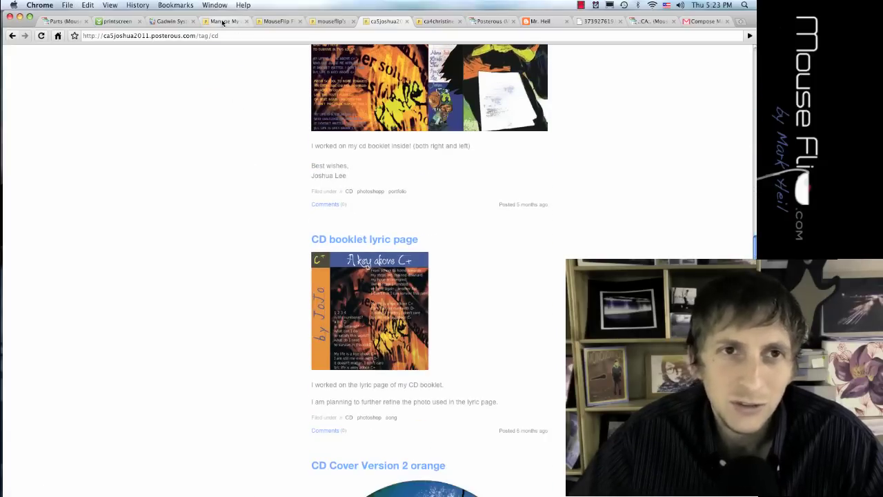
pyautogui.click(698, 21)
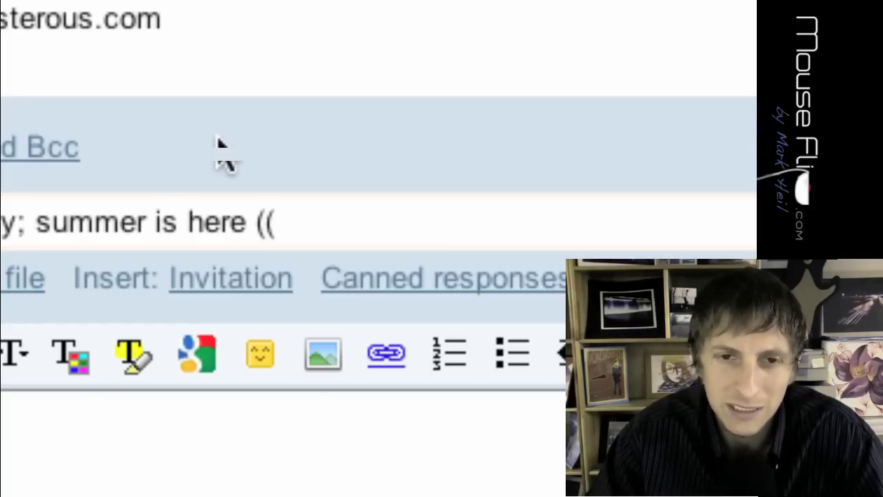
# - End the subject with the tag list '((tag: cd, photoshop))'
pyautogui.write('tag: cd))')
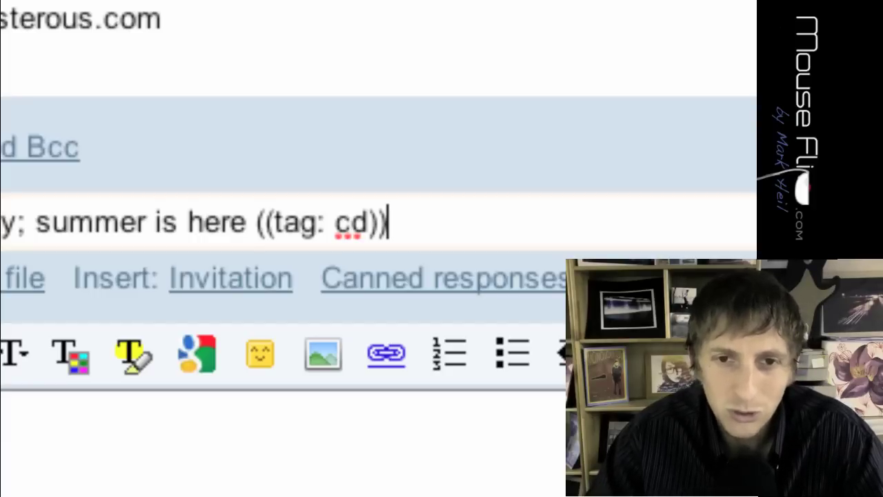
pyautogui.press('BackSpace')
pyautogui.press('BackSpace')
pyautogui.write(', photo')
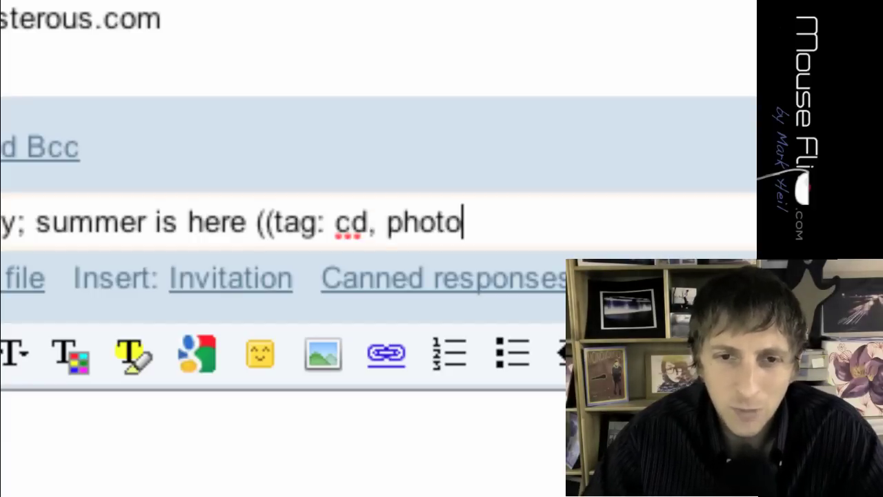
pyautogui.write('shop))')
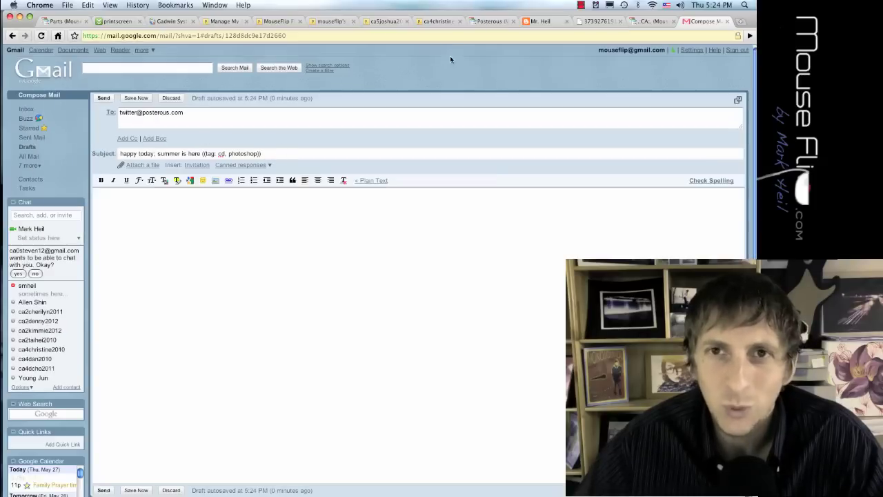
# - Scroll the class Posterous page to its required tags: blog, tutorial, project, bonus, zoo
pyautogui.click(481, 21)
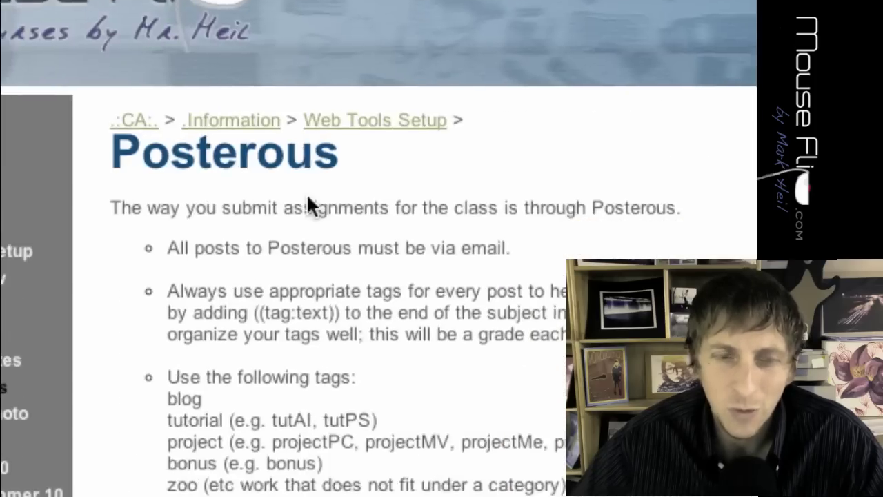
pyautogui.scroll(-5, 307, 201)
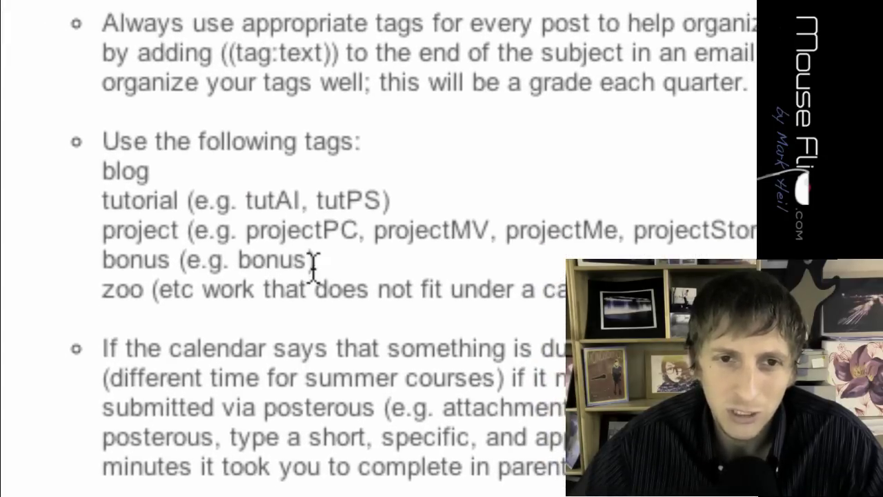
pyautogui.scroll(-1, 313, 272)
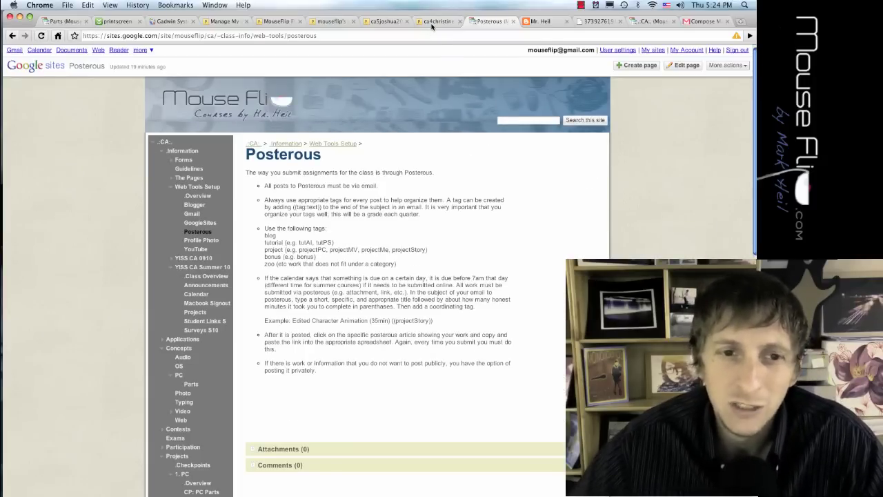
# - Switch to another student's CD tag page and scroll up to the 'CD Rough draft' post
pyautogui.click(433, 20)
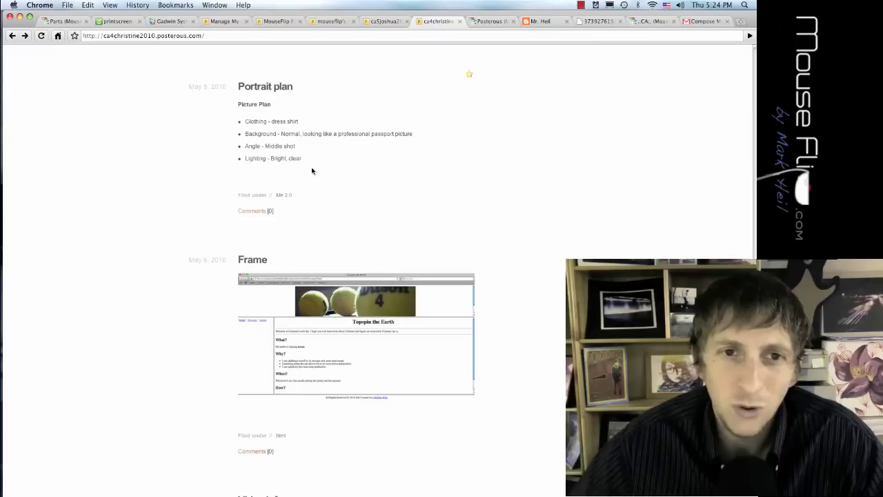
pyautogui.click(383, 20)
pyautogui.scroll(10, 352, 151)
pyautogui.scroll(5, 352, 152)
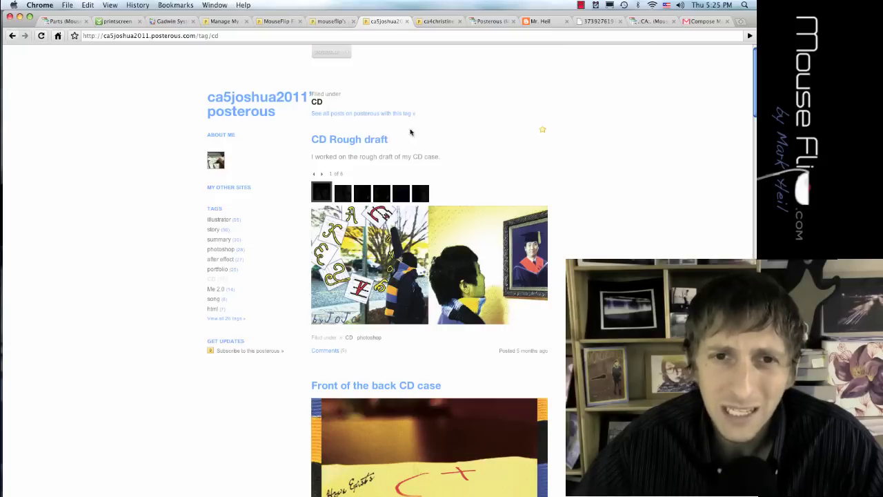
# - Switch to the mouseflip Posterous blog and open the tags of the 'World War II' post
pyautogui.click(324, 22)
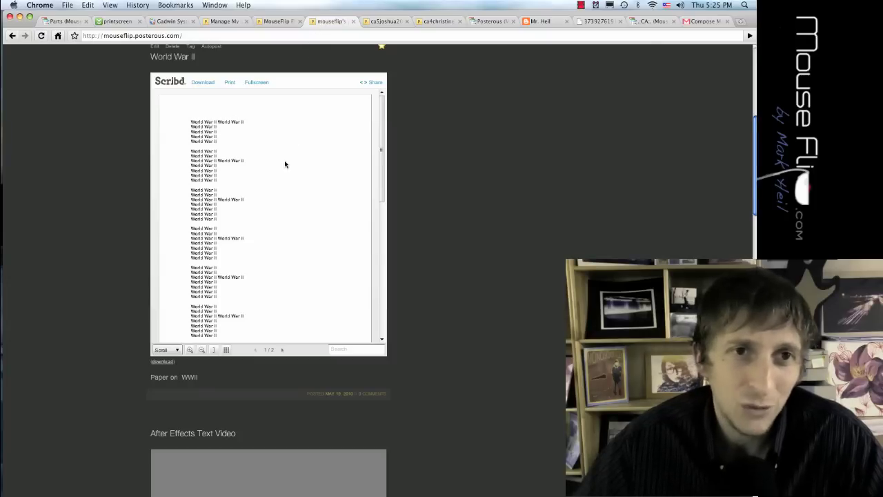
pyautogui.scroll(1, 105, 147)
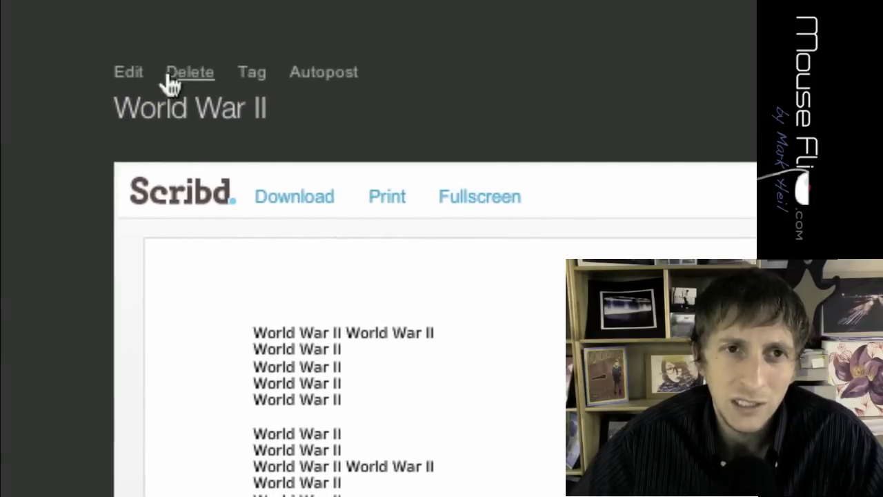
pyautogui.click(188, 73)
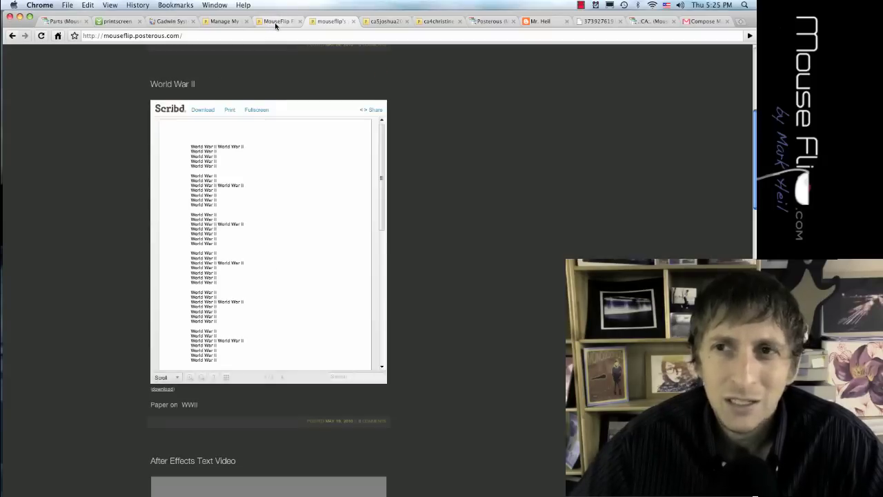
pyautogui.click(704, 21)
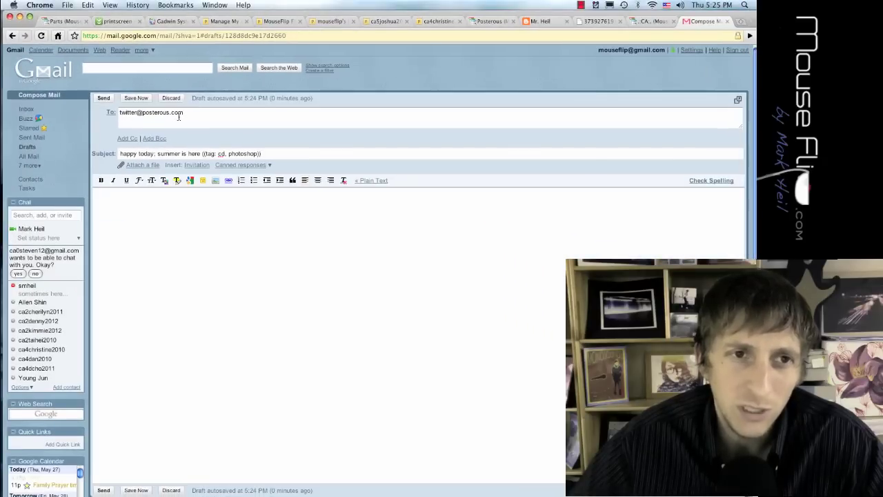
pyautogui.doubleClick(134, 112)
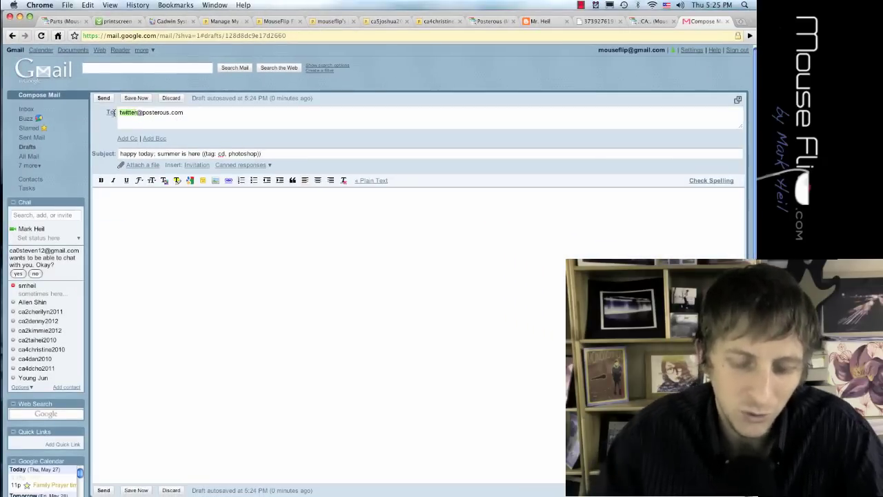
pyautogui.write('post')
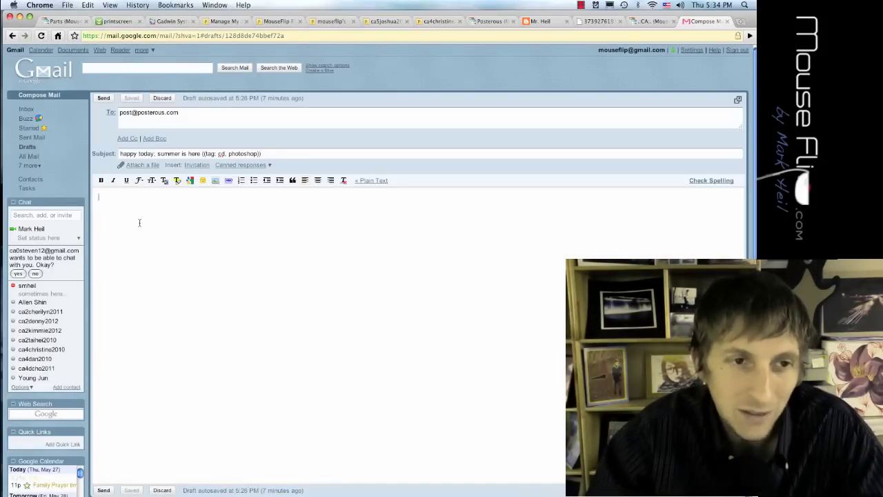
pyautogui.press('Return')
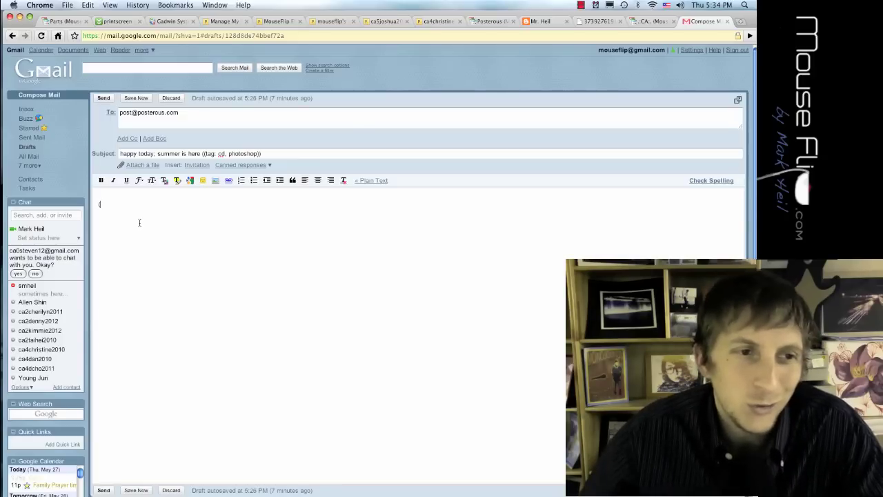
# - Collapse the Chat contact list beside the draft to make room for the '(25min)' note
pyautogui.click(18, 203)
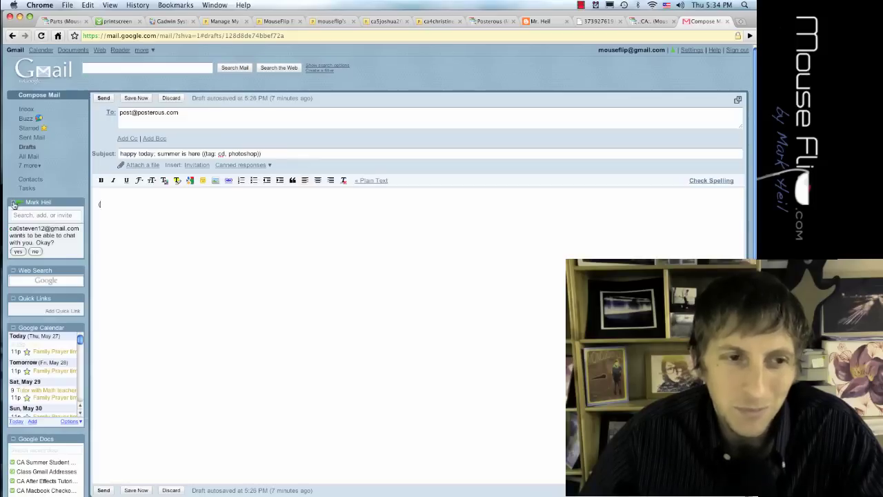
pyautogui.moveTo(68, 202)
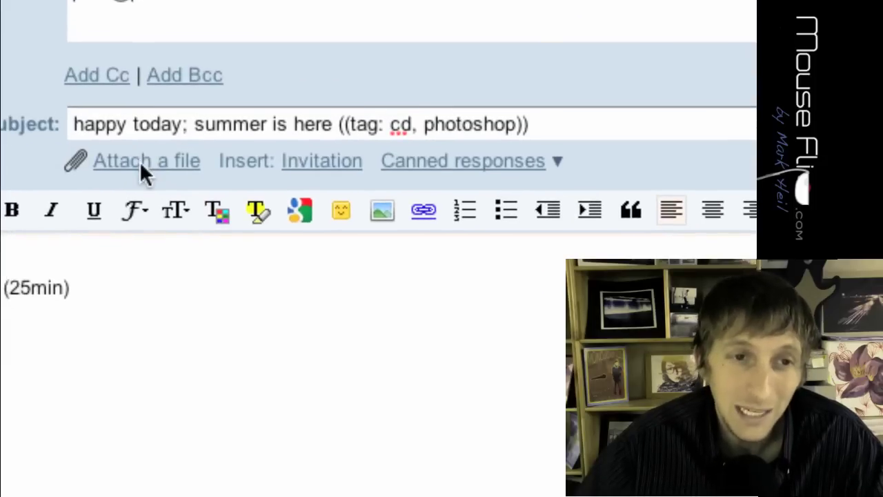
pyautogui.click(139, 168)
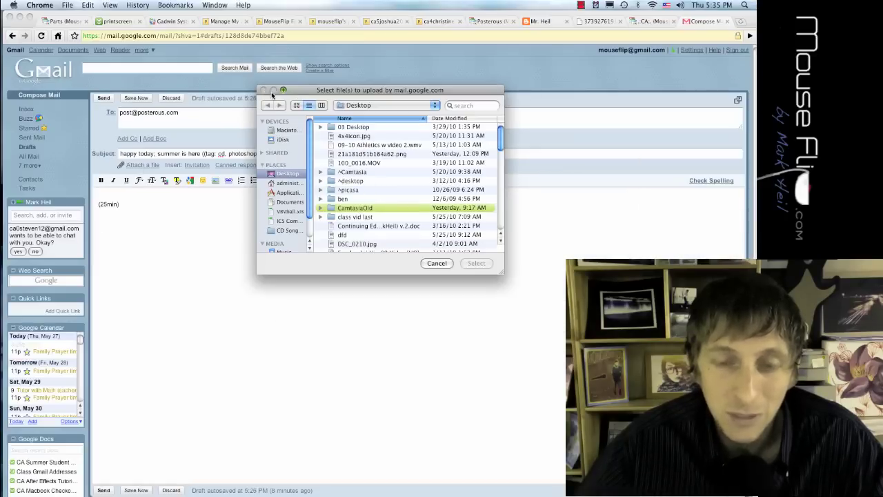
pyautogui.click(437, 263)
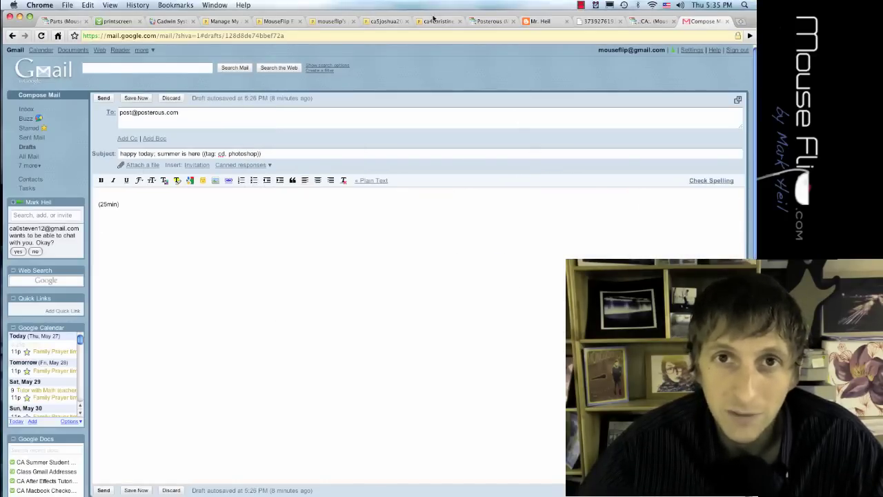
# - Return to the student's CD posts and show image 2 of 6 in the 'CD Rough draft' gallery
pyautogui.click(386, 21)
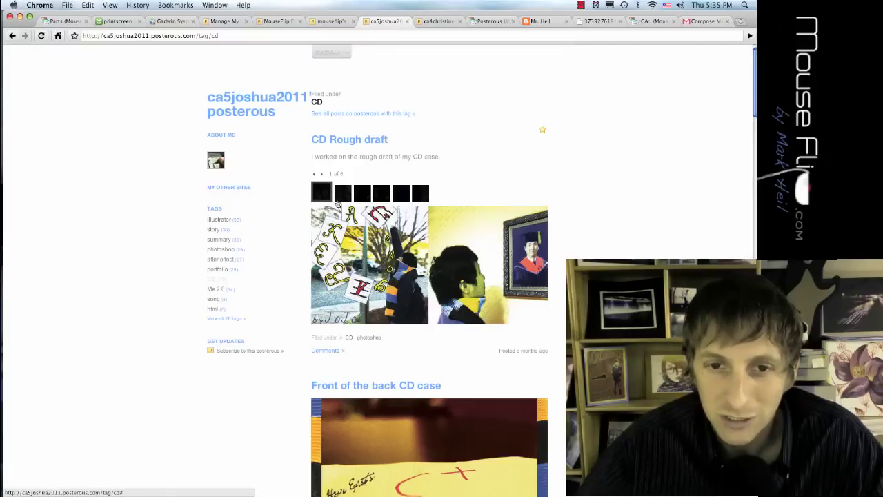
pyautogui.click(339, 197)
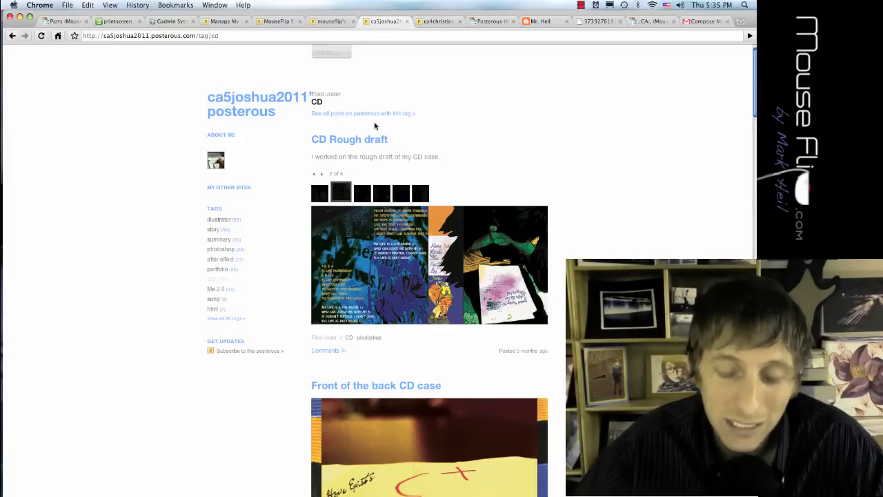
# - Gather Picture 11, the png image, searchfield2 and Picture 2 together on the desktop
pyautogui.press('F11')
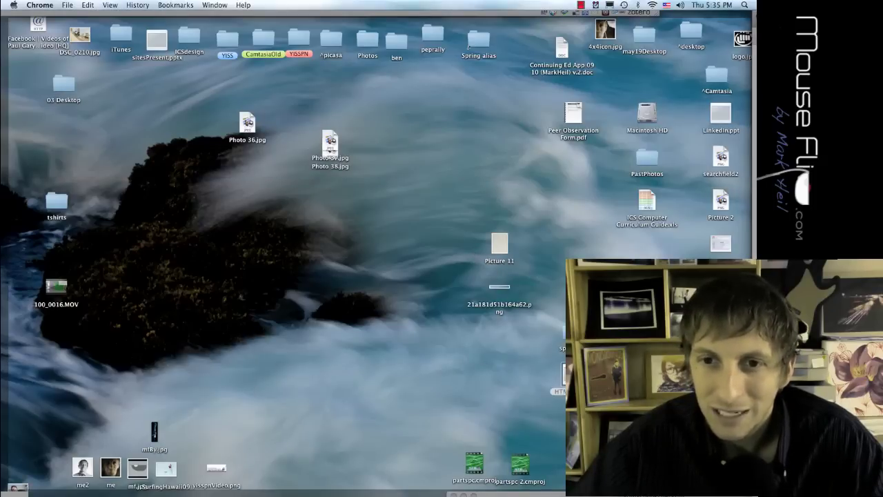
pyautogui.moveTo(500, 245); pyautogui.dragTo(329, 248)
pyautogui.moveTo(505, 292); pyautogui.dragTo(336, 291)
pyautogui.moveTo(700, 145); pyautogui.dragTo(389, 288)
# - Compress the four selected pictures into Archive.zip and place it below them
pyautogui.moveTo(432, 335); pyautogui.dragTo(299, 225)
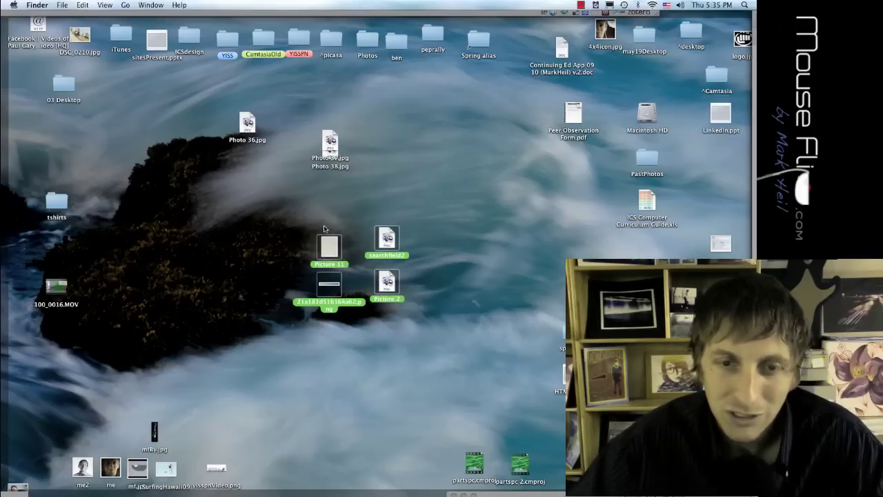
pyautogui.rightClick(329, 248)
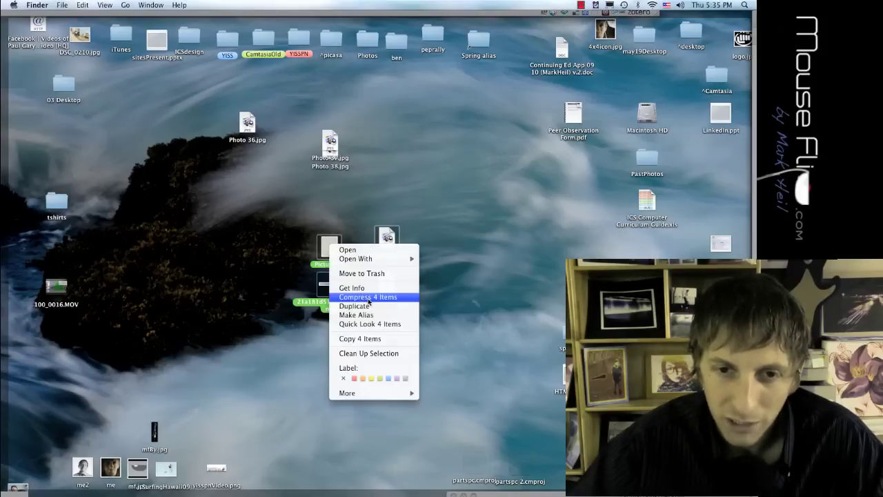
pyautogui.press('ctrl')
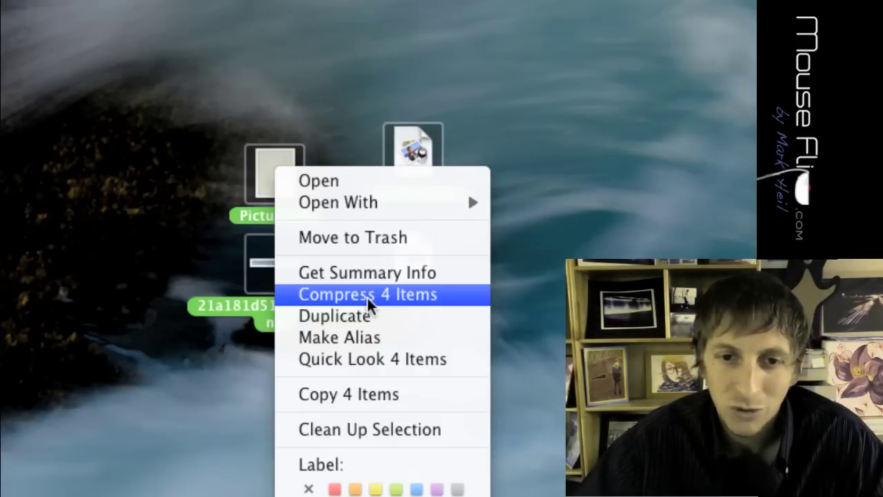
pyautogui.click(367, 298)
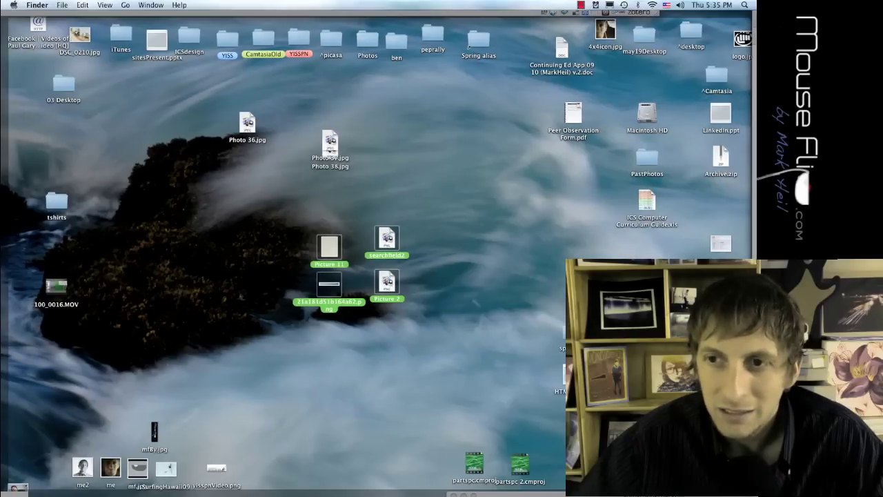
pyautogui.moveTo(717, 176); pyautogui.dragTo(330, 397)
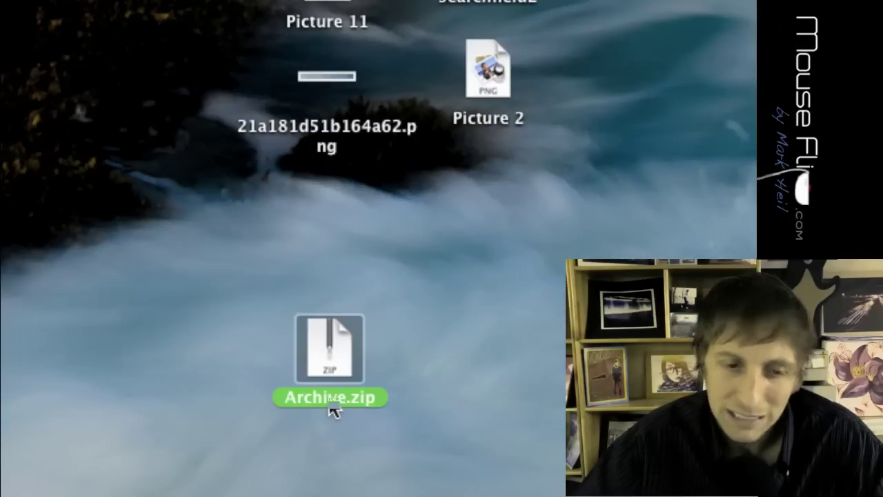